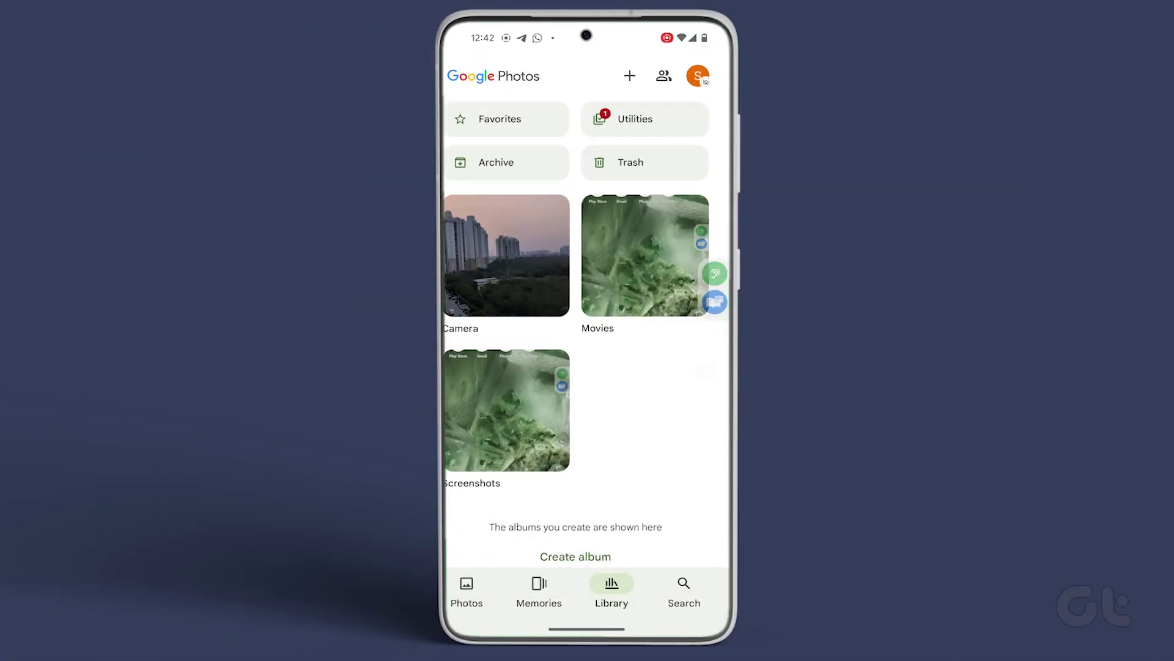
# Step: Open yesterday's video from the Camera album in the editor and launch Audio Eraser
pyautogui.click(514, 267)
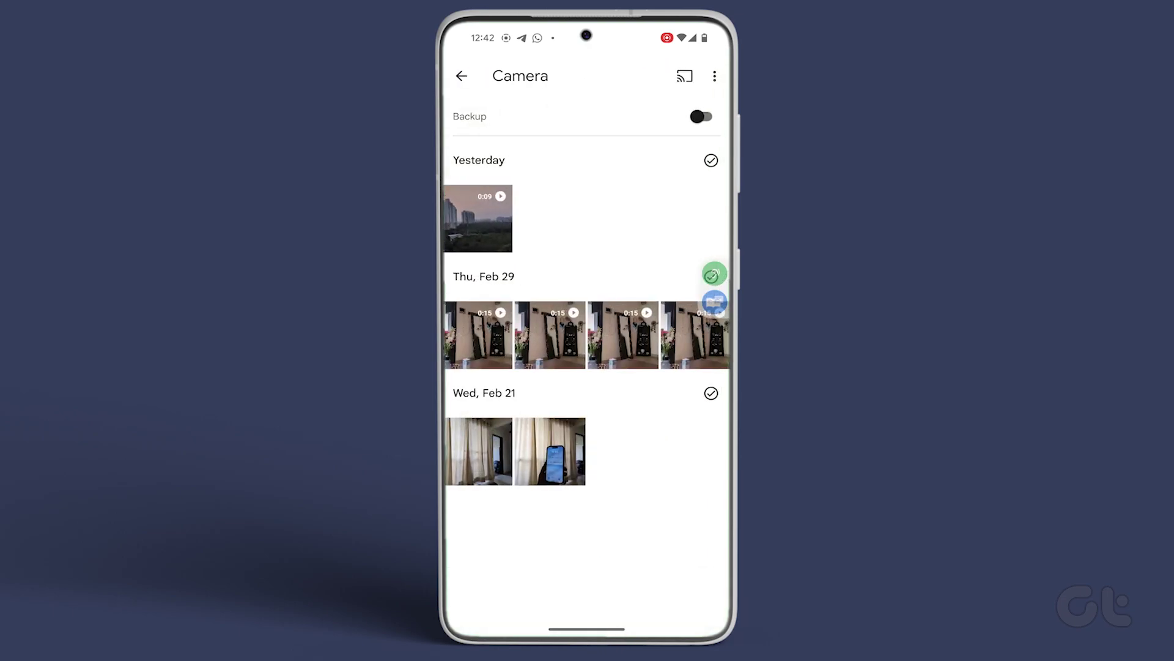
pyautogui.click(477, 219)
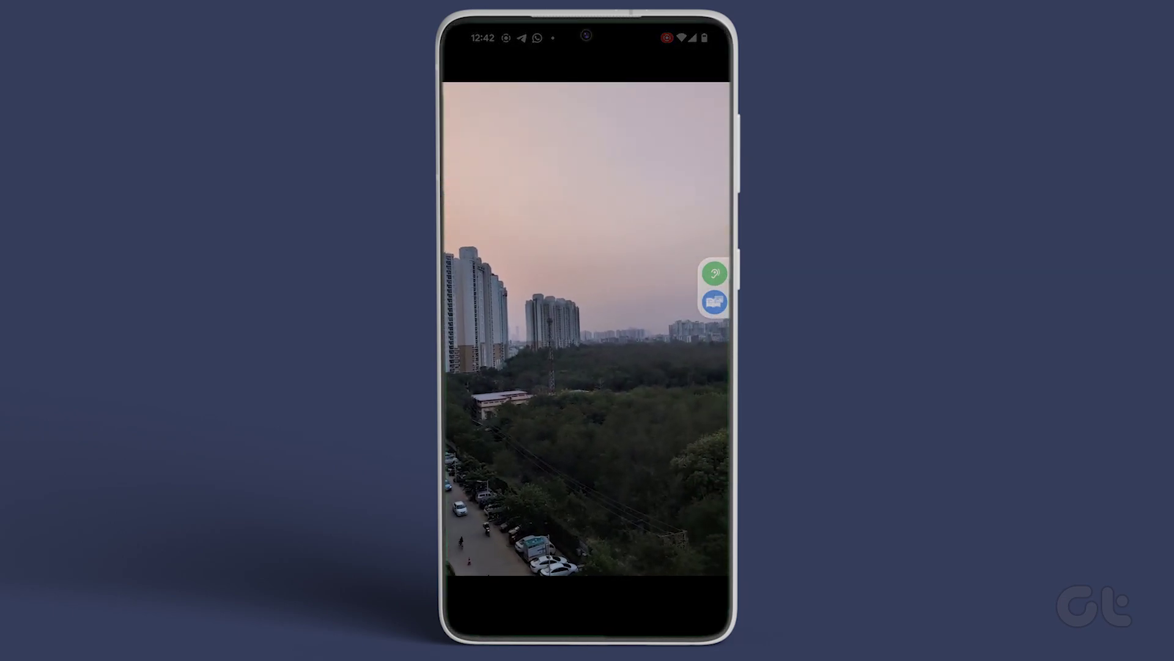
pyautogui.click(656, 397)
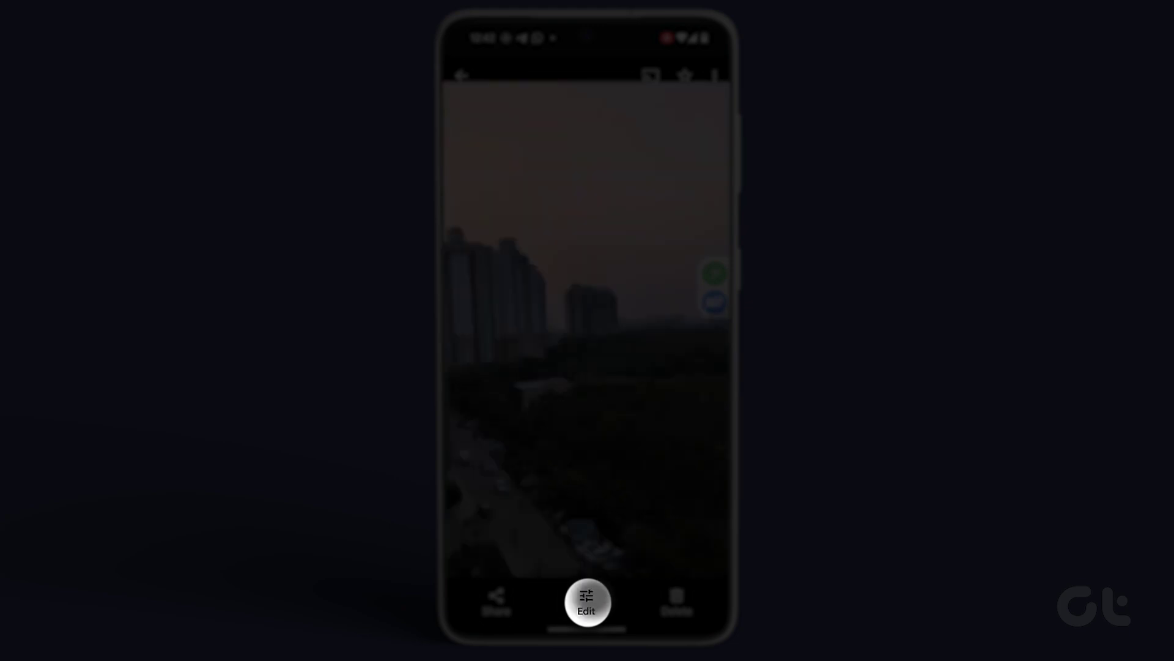
pyautogui.click(586, 603)
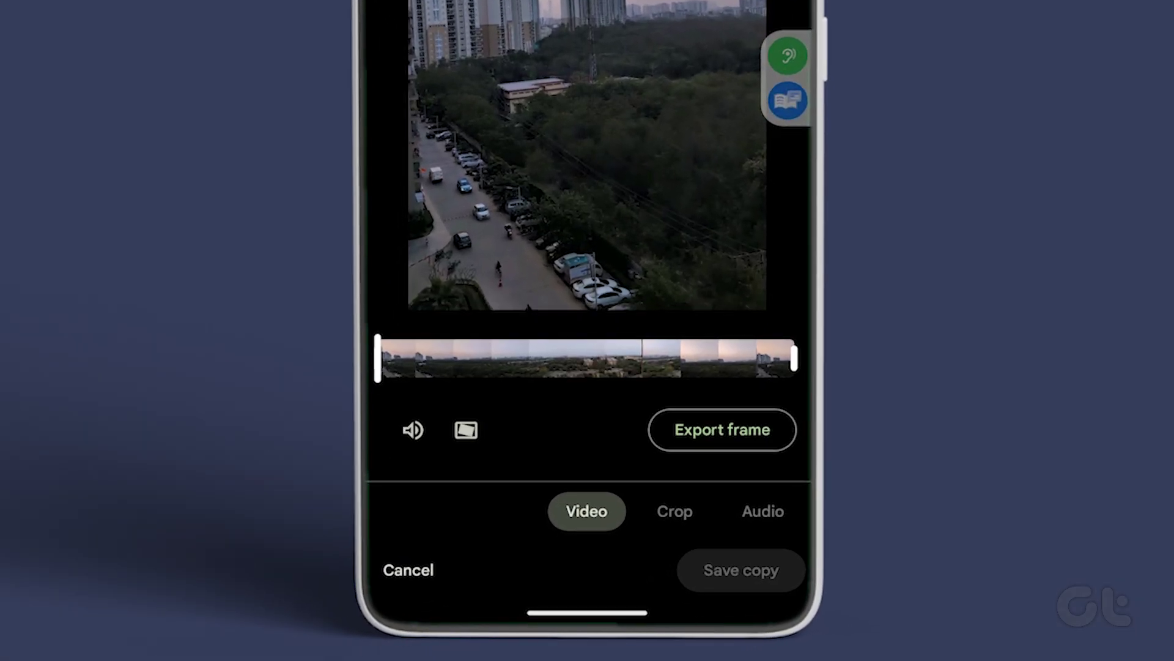
pyautogui.click(754, 497)
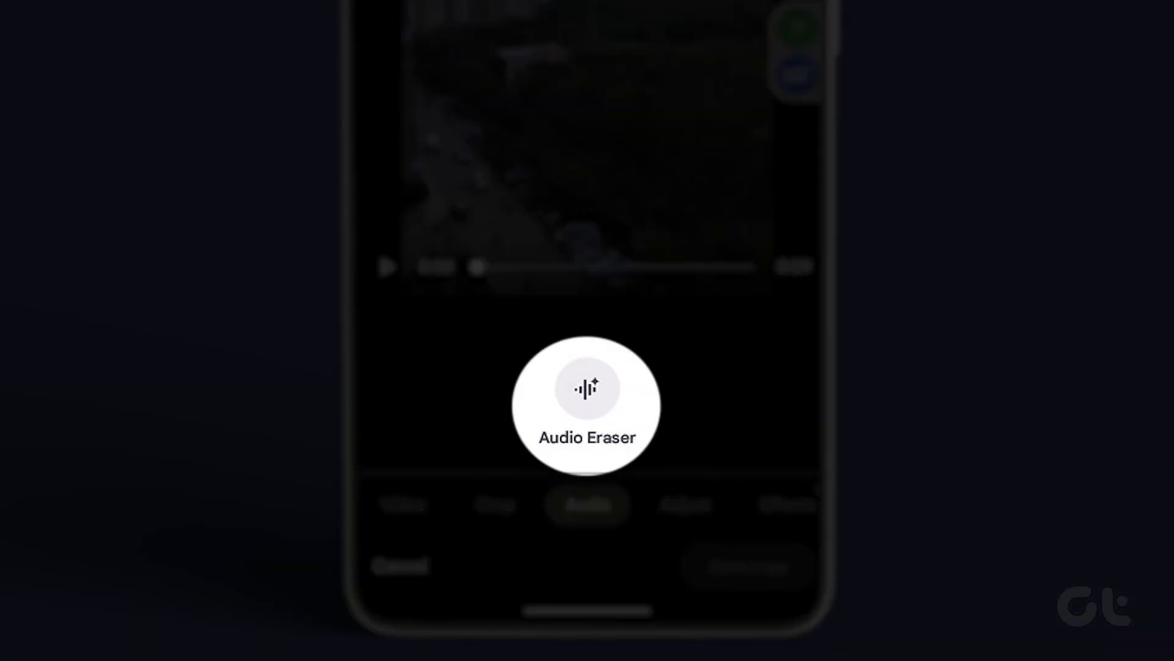
pyautogui.click(592, 390)
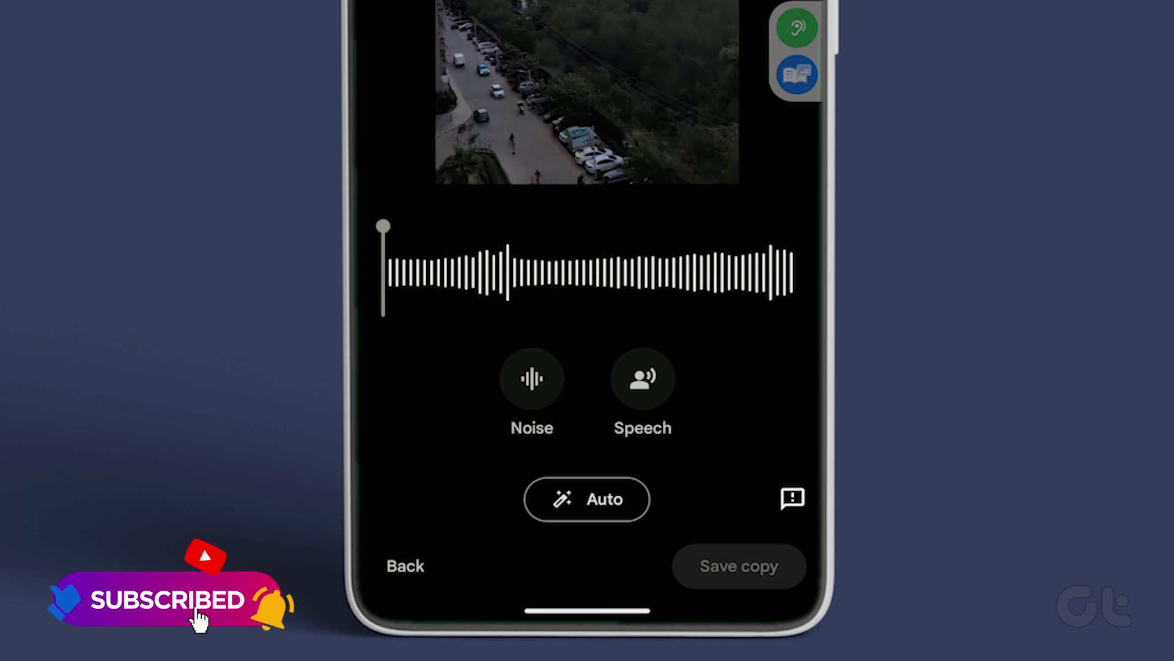
# Step: Lower the speech level to silence voices, then turn down the background noise level
pyautogui.moveTo(587, 495); pyautogui.dragTo(734, 558)
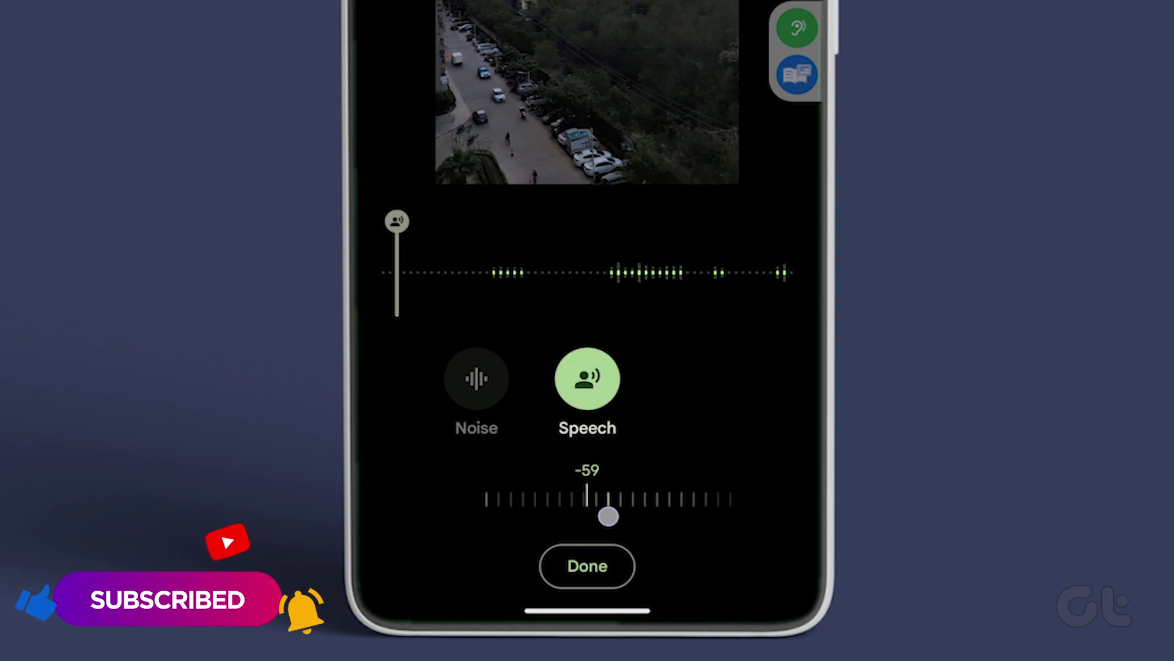
pyautogui.click(583, 565)
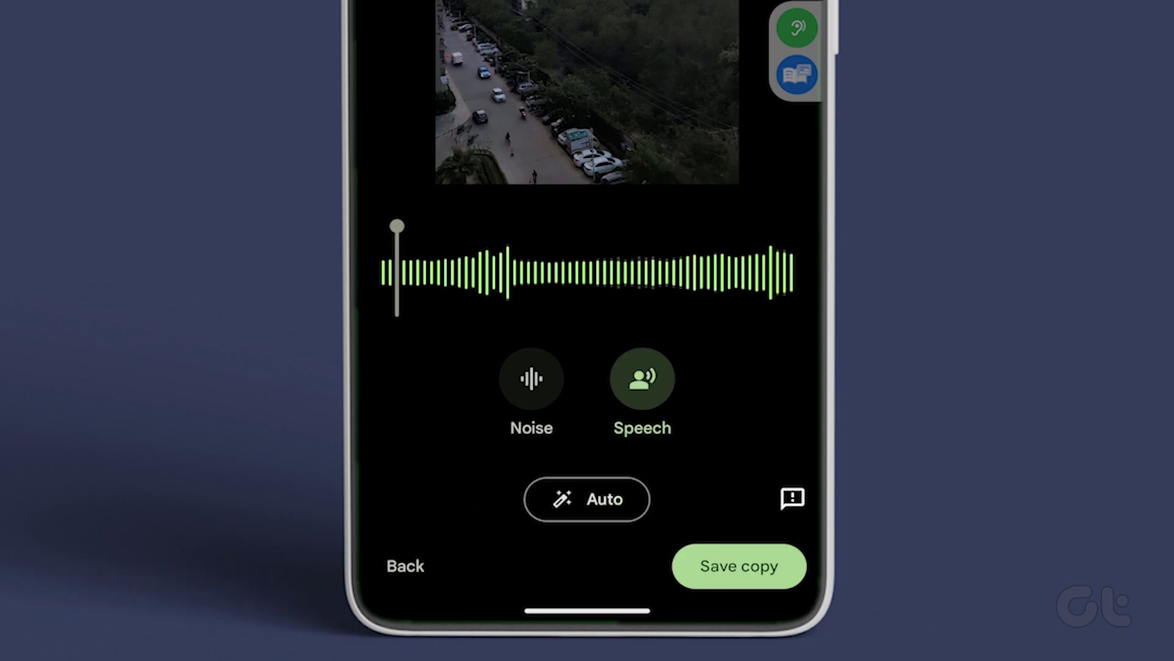
pyautogui.click(588, 380)
pyautogui.moveTo(528, 518); pyautogui.dragTo(642, 524)
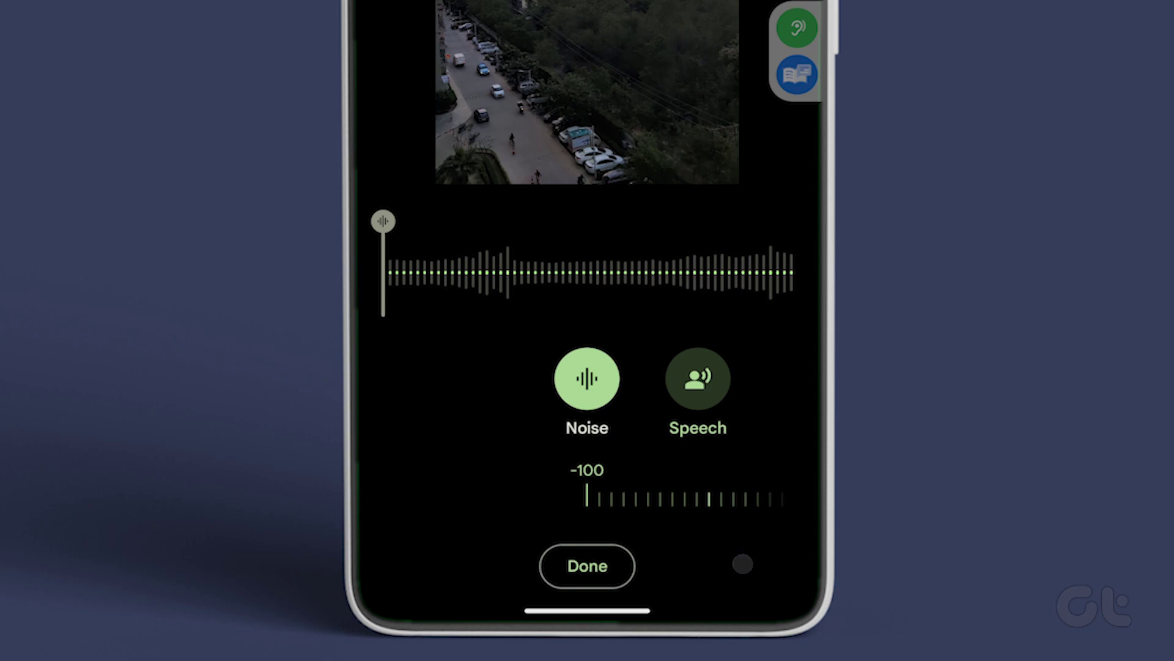
pyautogui.click(587, 563)
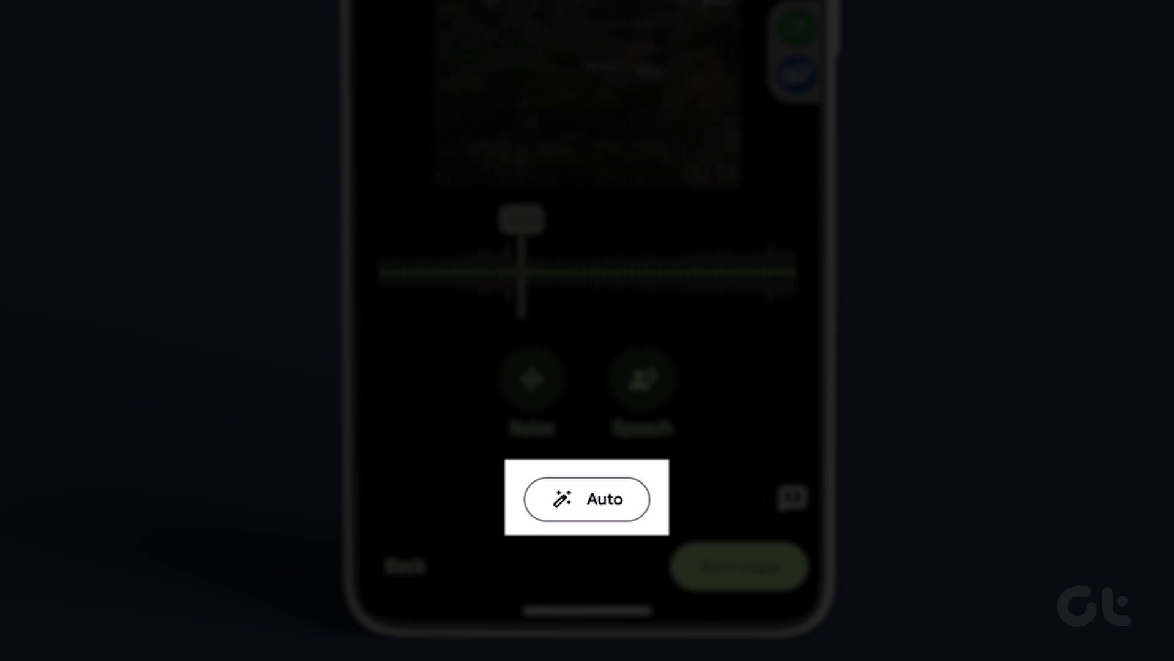
# Step: Apply Audio Eraser's Auto sound levels and play the video to preview the audio
pyautogui.click(580, 500)
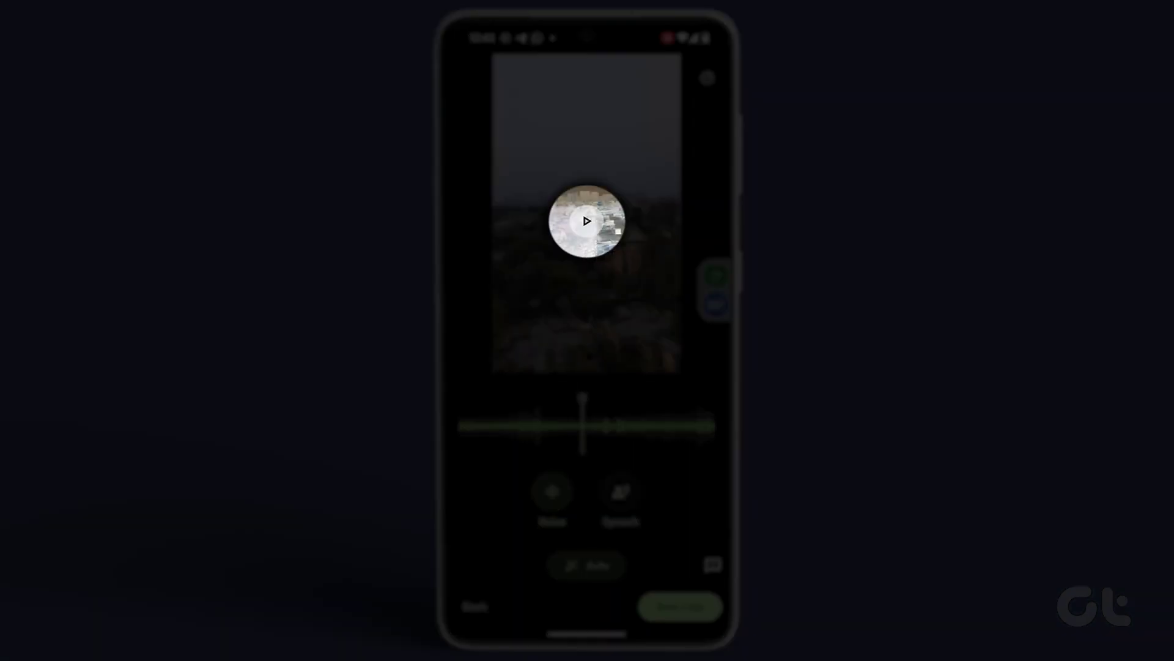
pyautogui.click(588, 220)
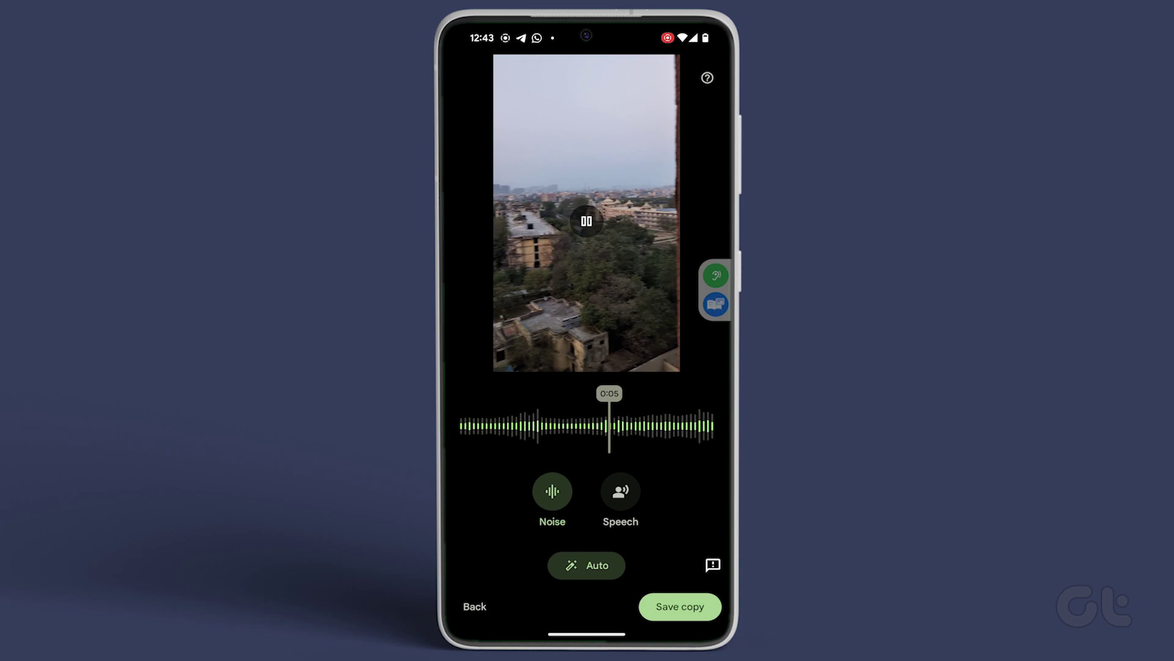